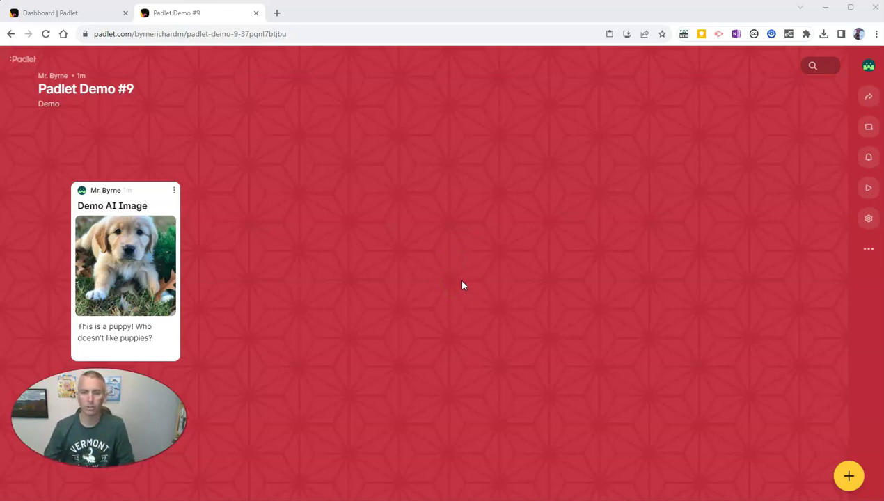
Start a new wall post with the subject 'Demo Google Drive Item'
double_click(462, 285)
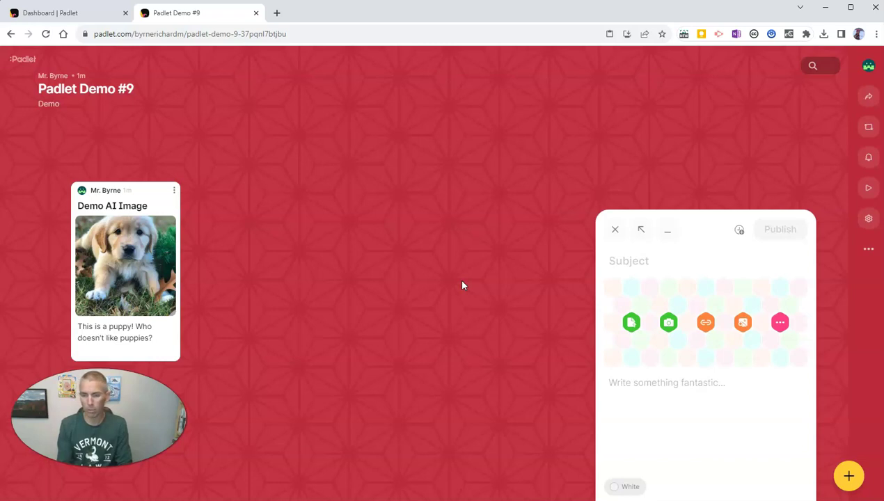
text(Demo Google)
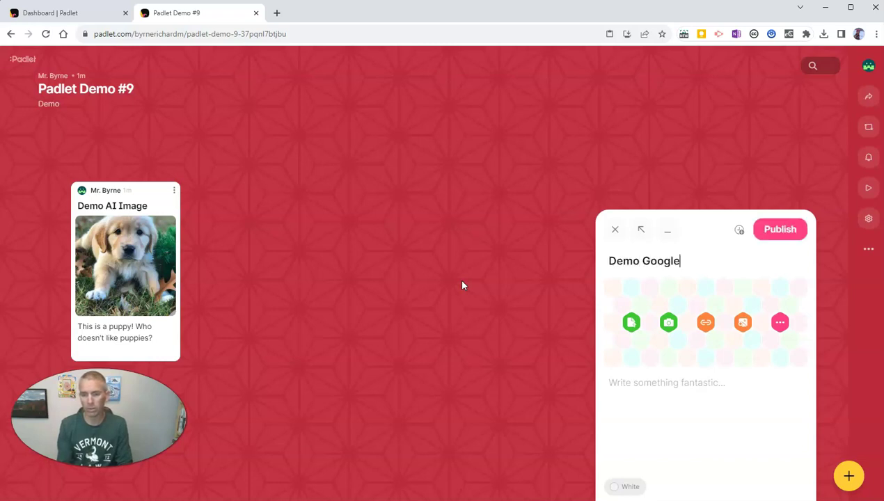
text( Drive Item)
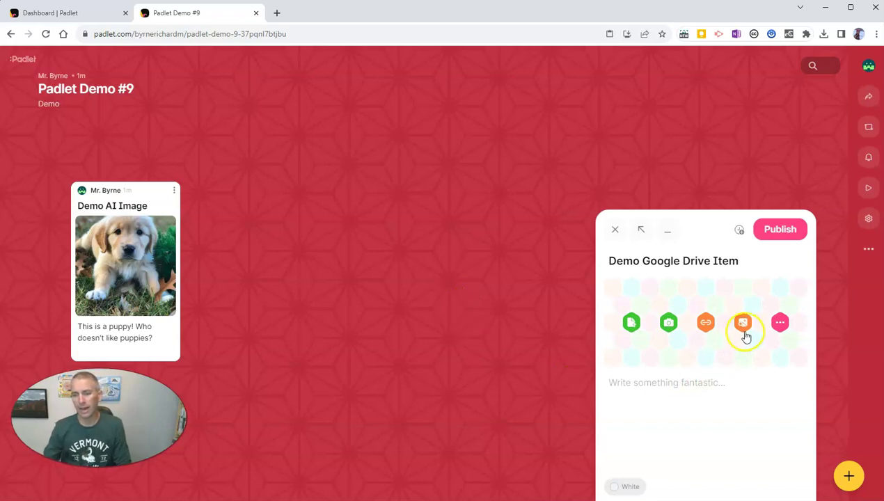
Choose Google Drive as the attachment, connect the Google account and grant Padlet Drive access
click(780, 323)
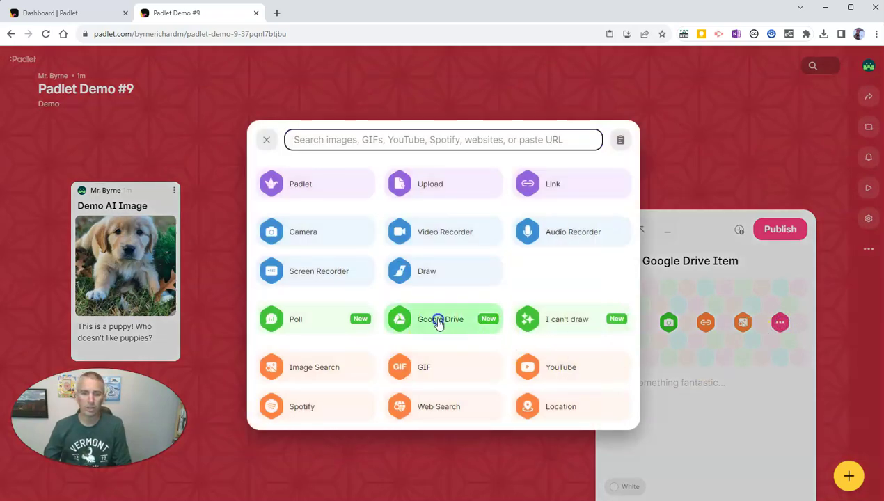
click(437, 318)
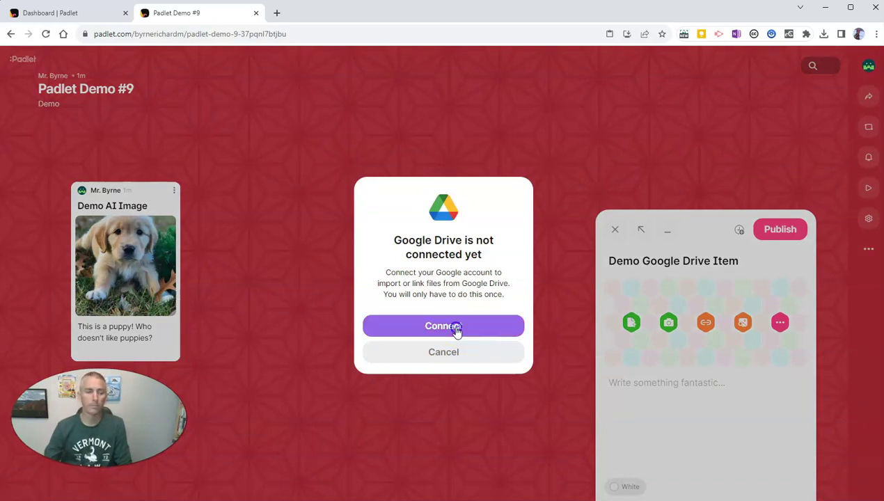
click(457, 332)
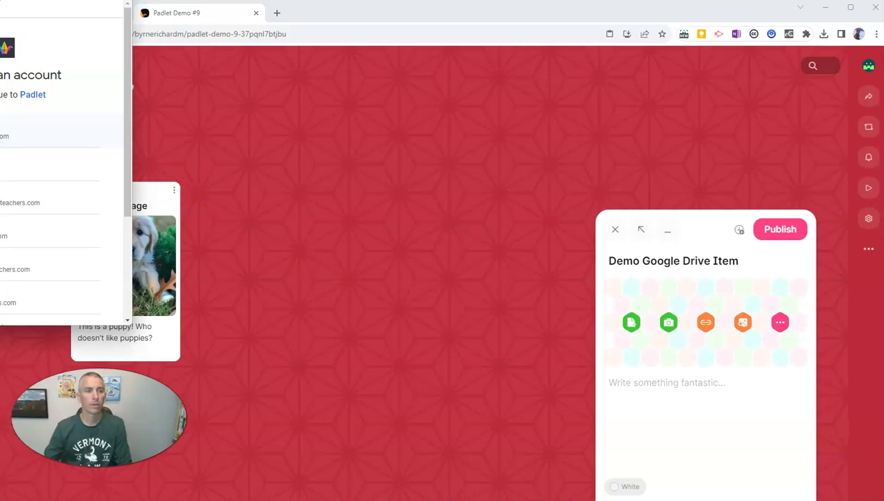
click(28, 136)
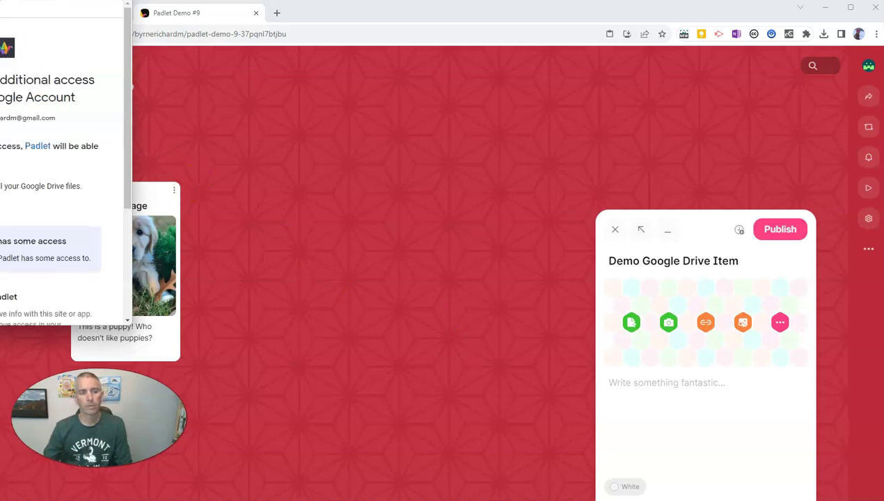
drag(41, 8, 149, 8)
scroll(148, 184, down, 3)
click(172, 266)
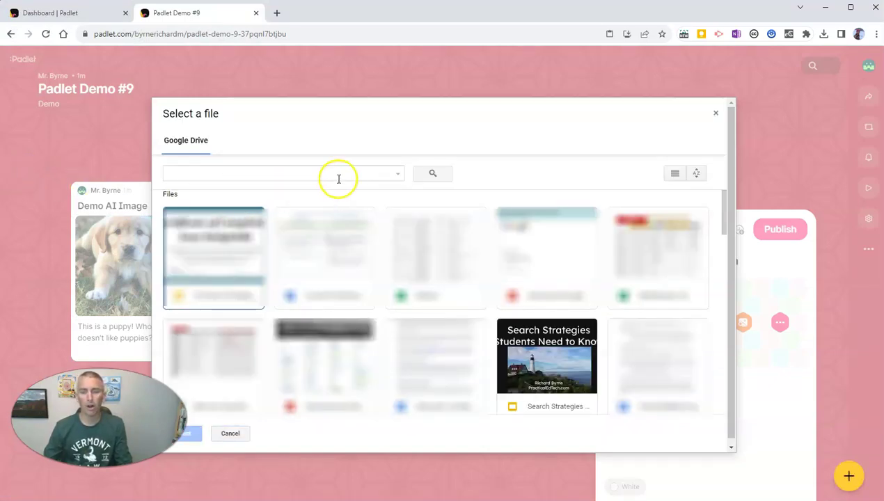
Attach the Search Strategies slideshow, publish the post, and move it beside the puppy post
scroll(525, 358, down, 1)
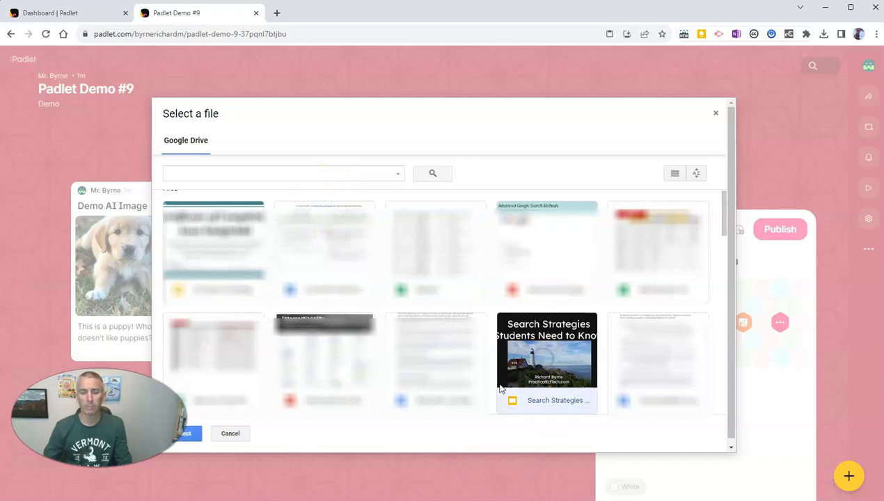
click(191, 432)
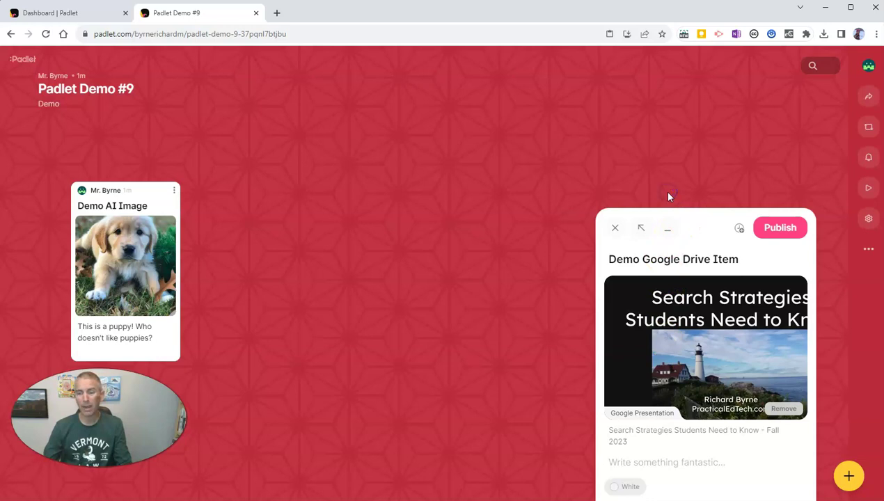
click(774, 227)
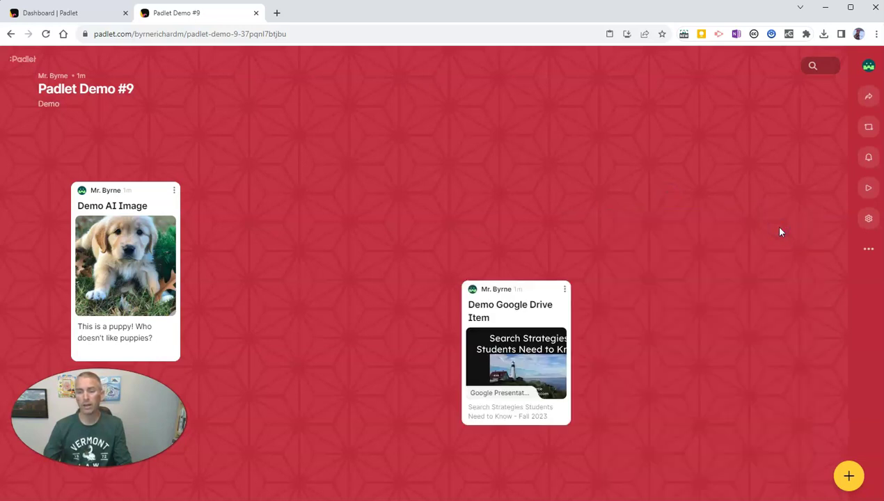
click(526, 370)
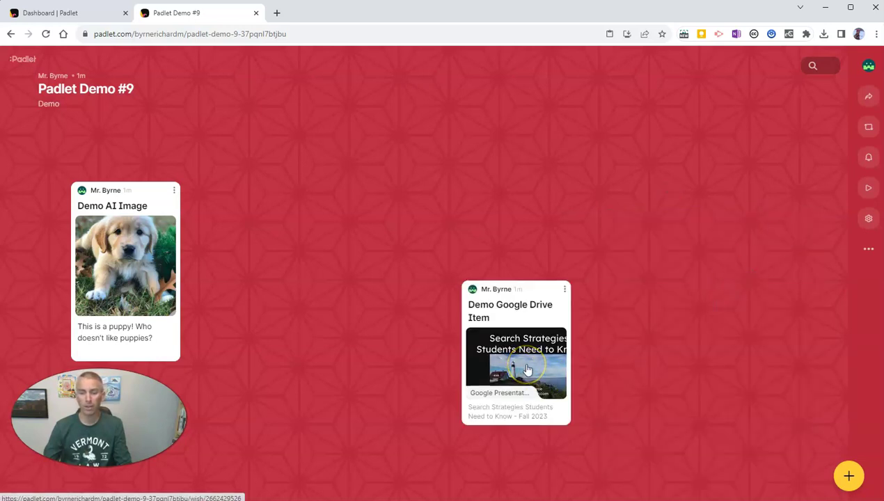
drag(533, 310, 278, 200)
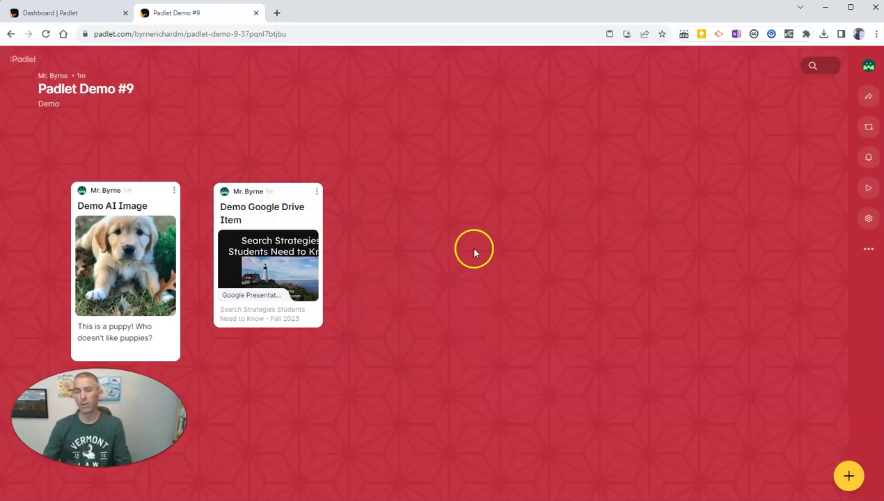
Create another post titled 'Sample Poll' and add a blank poll attachment to it
double_click(491, 203)
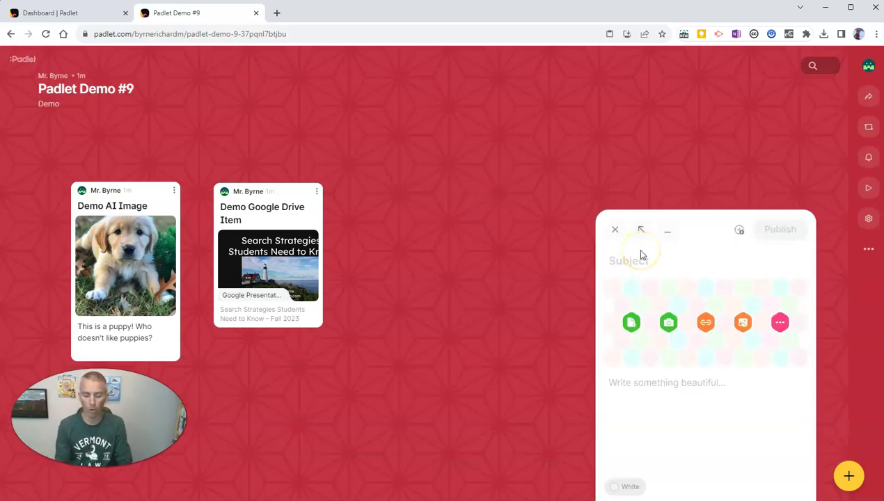
text(Sample Poll)
click(780, 322)
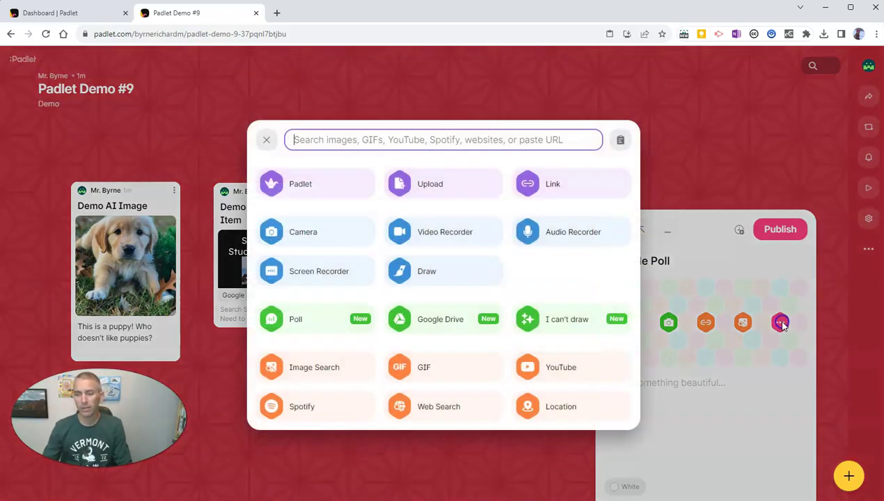
click(321, 324)
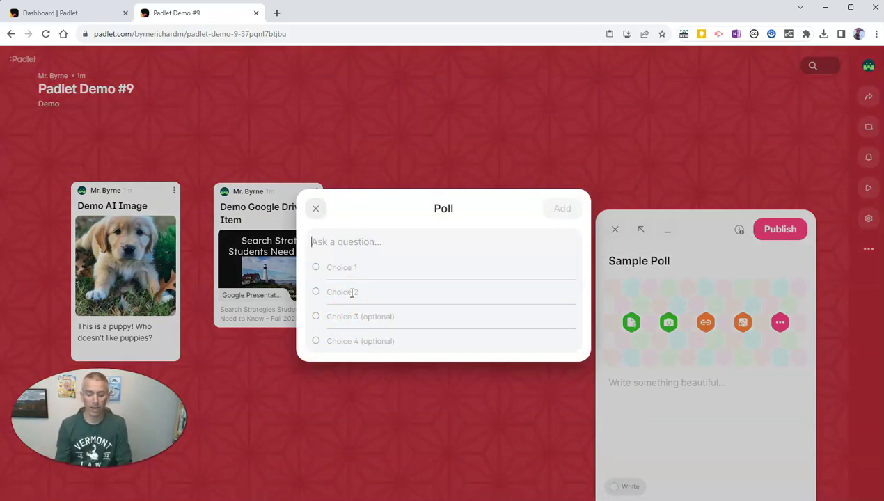
Ask 'What is your favorite ice cream flavor?' with choices Vanilla, Chocolate, Cherry Garcia, Something Else
text(What is your fav)
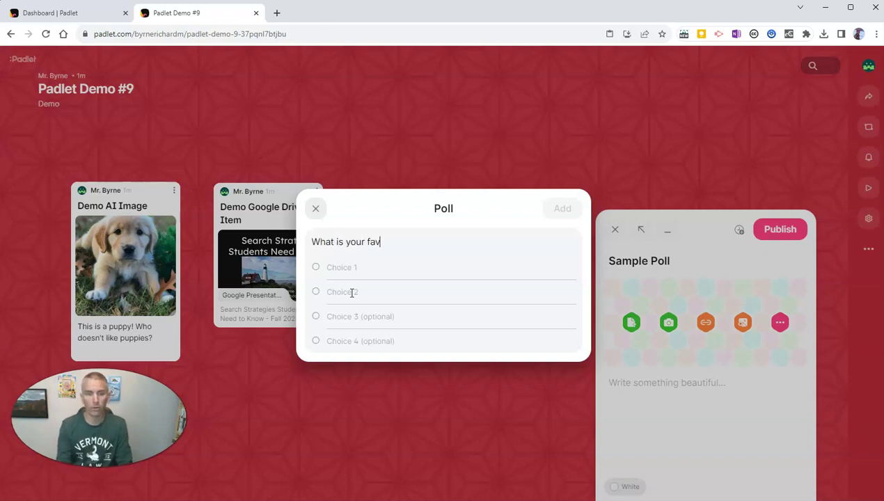
text(orite ice)
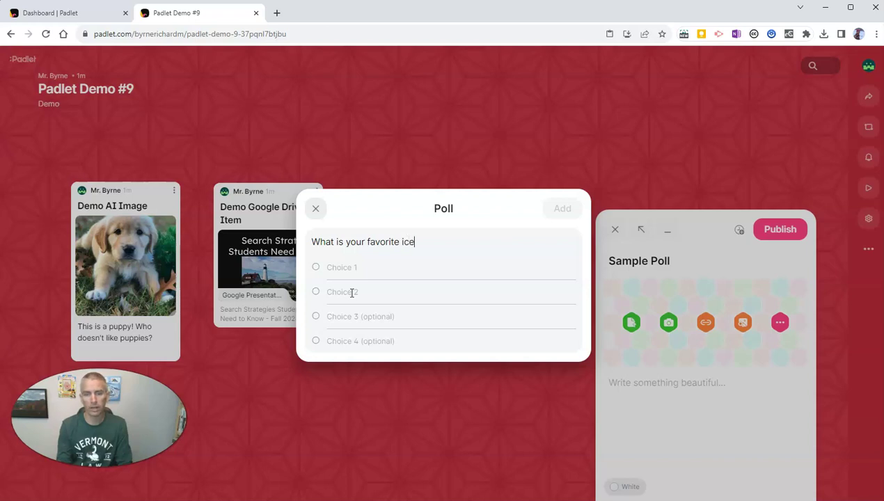
text( cream flavor?)
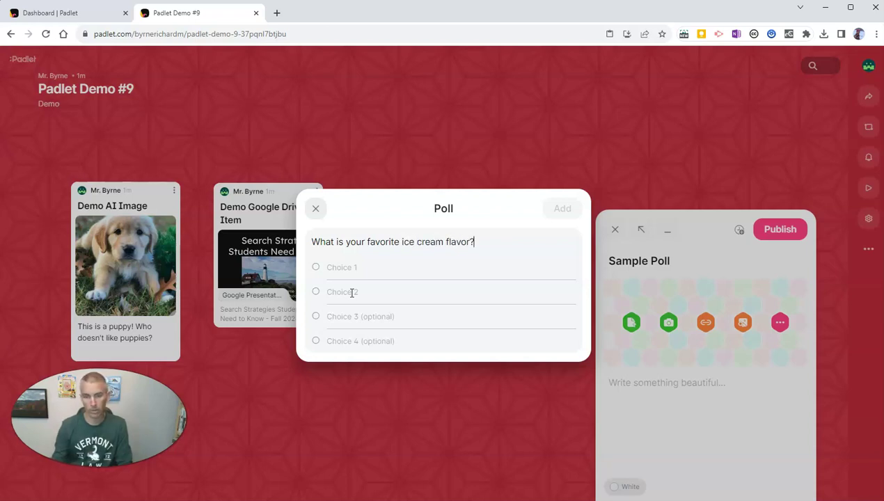
click(364, 267)
text(Vanilla)
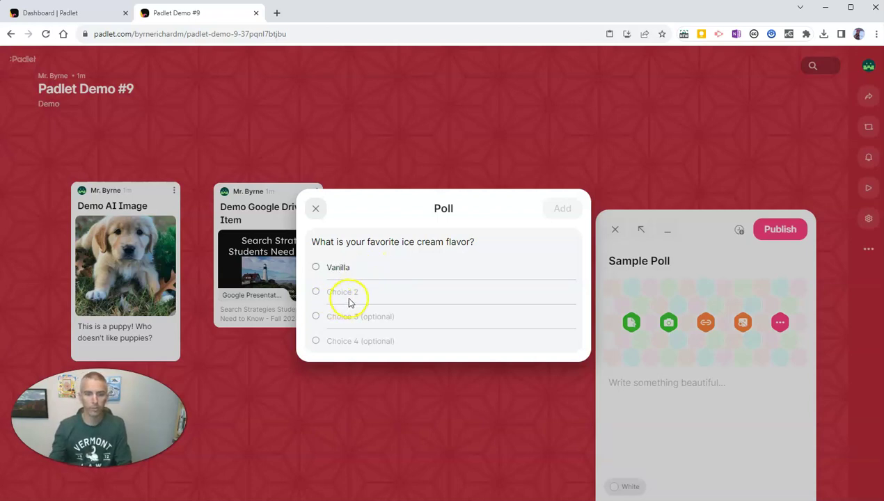
click(350, 294)
text(Chocolate)
click(359, 314)
text(Cherry Garcia)
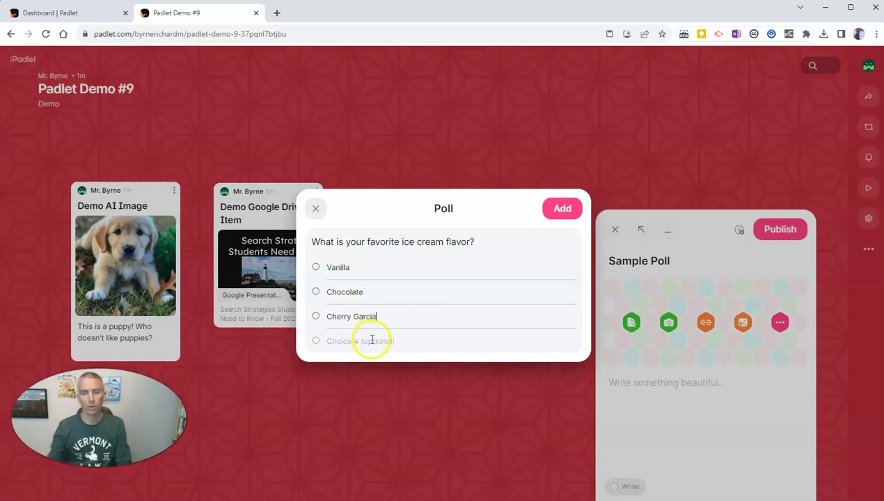
click(371, 340)
text(Something Else)
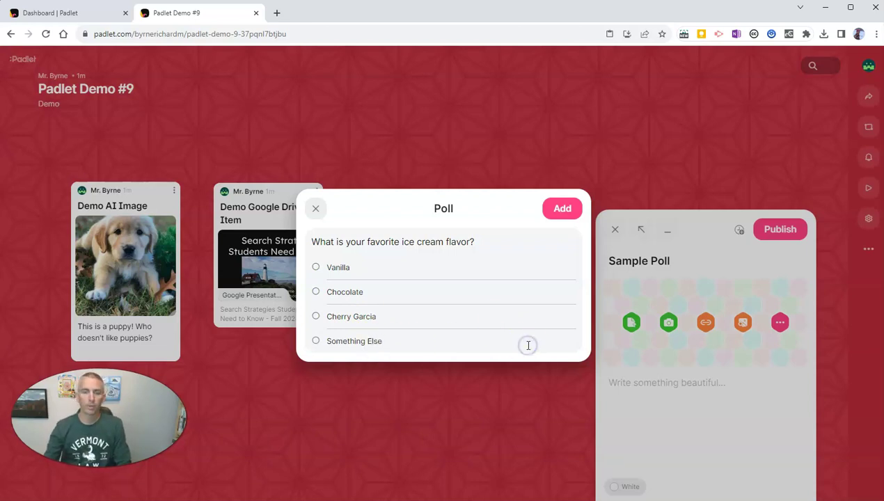
Add the finished poll, publish the Sample Poll post, and move it beside the Drive post
click(562, 208)
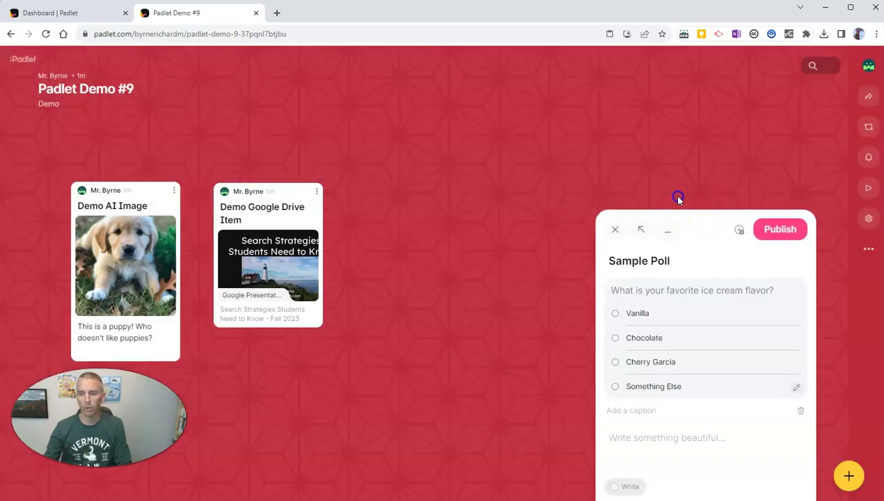
click(776, 230)
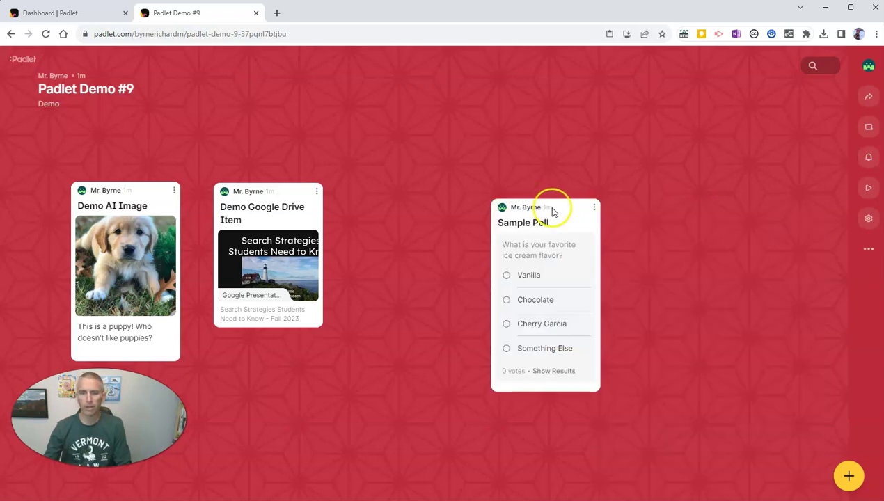
drag(554, 209, 414, 199)
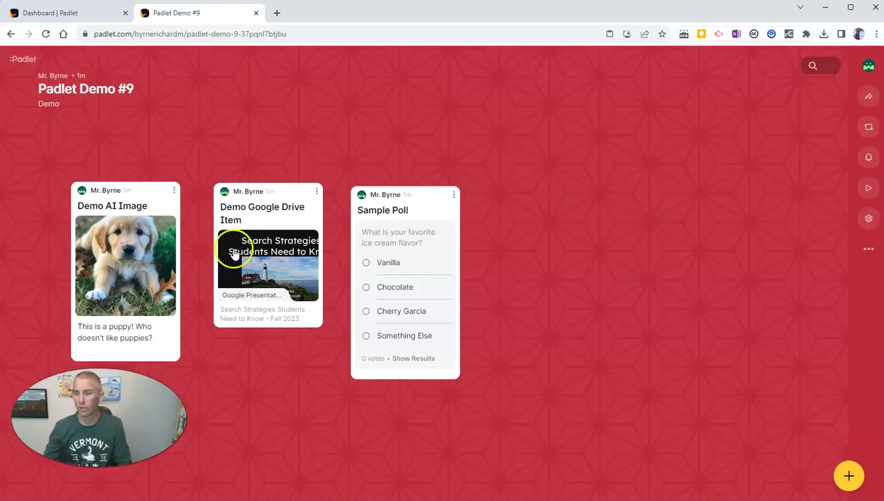
Set the wall's Posting moderation to Auto in settings, then recheck the moderation options
click(868, 222)
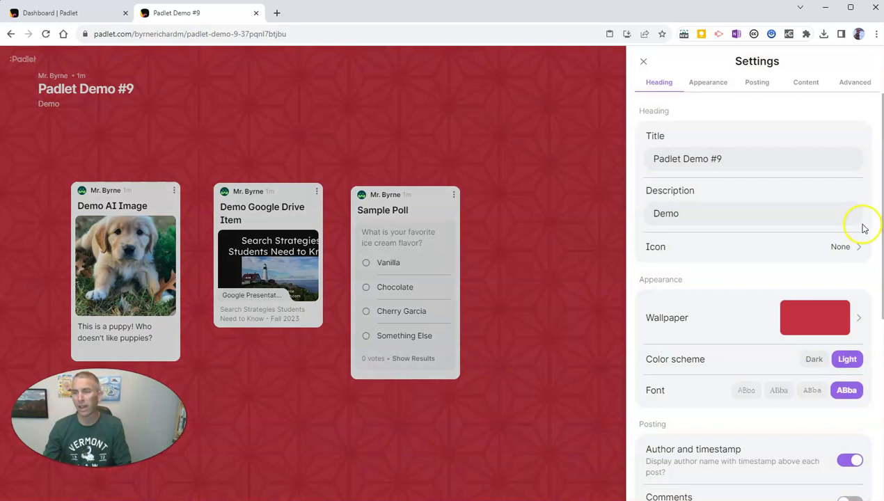
click(764, 90)
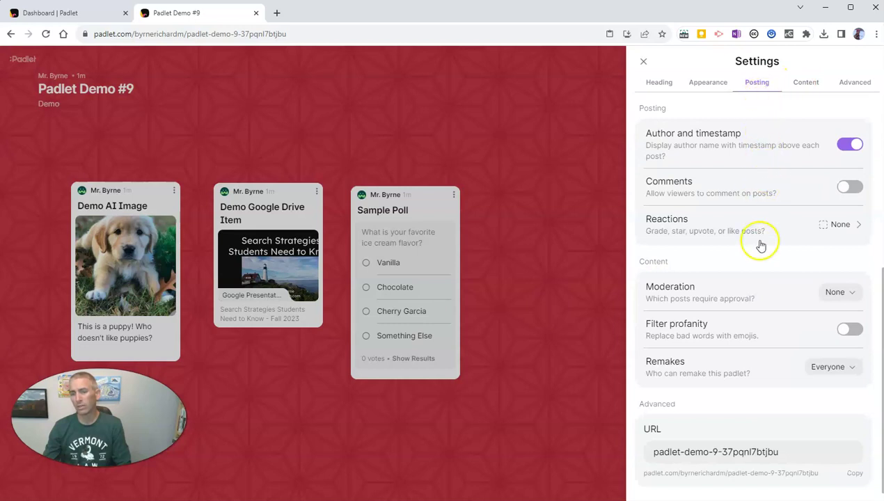
click(838, 292)
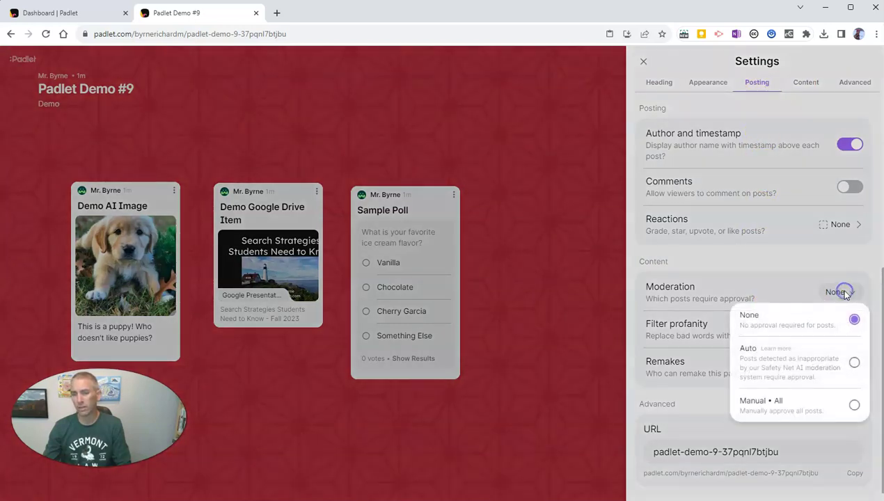
click(830, 374)
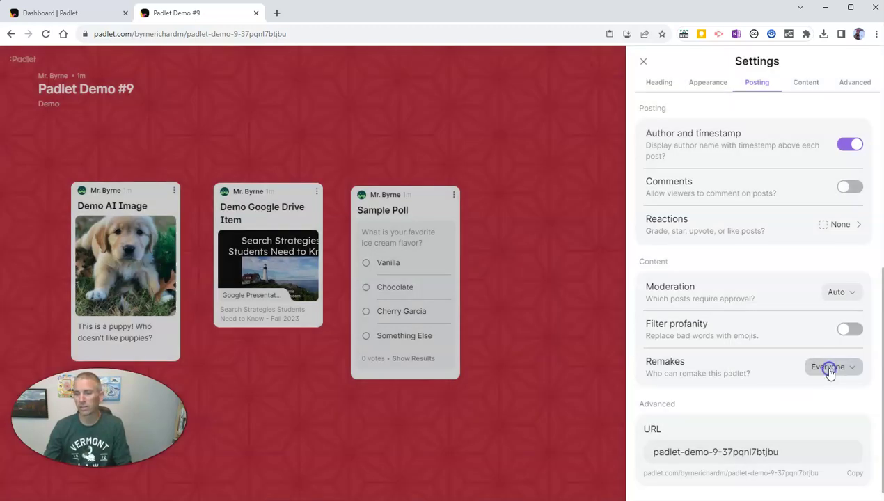
click(860, 330)
click(841, 293)
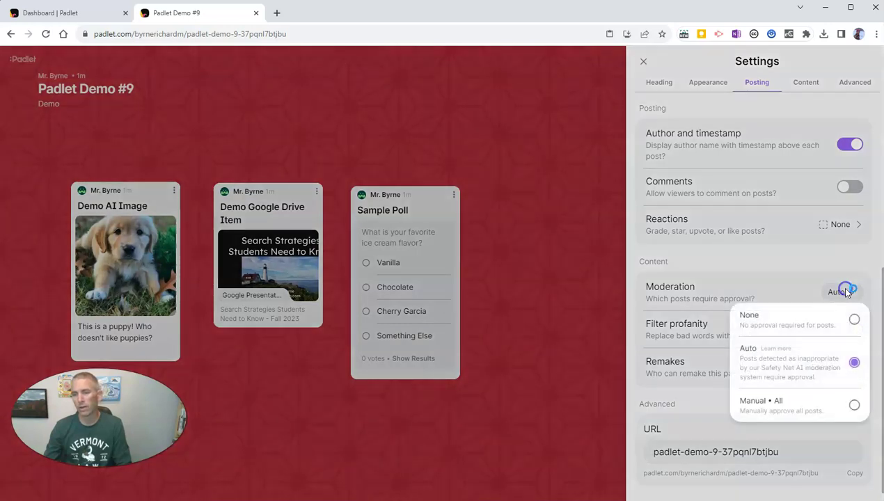